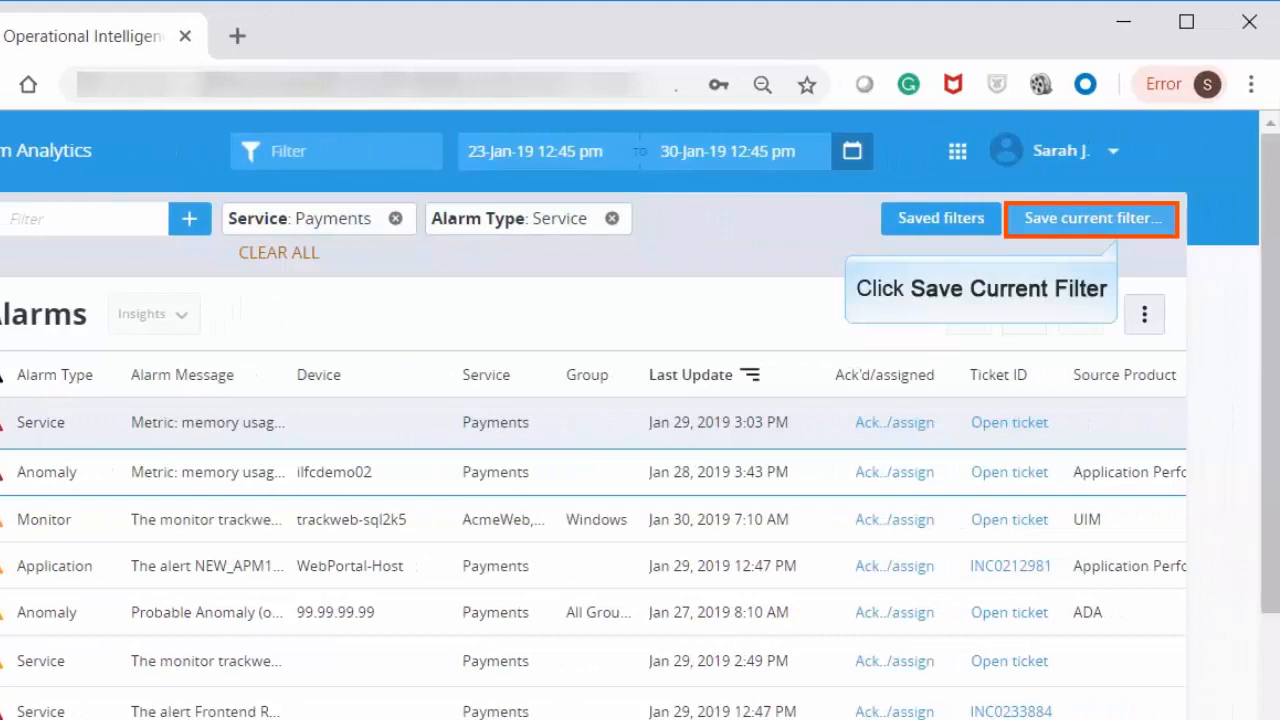
- Save the current alarm filter as the default under the name Payments view and load it from the saved filters
{"action": "left_click", "coordinate": [1140, 230]}
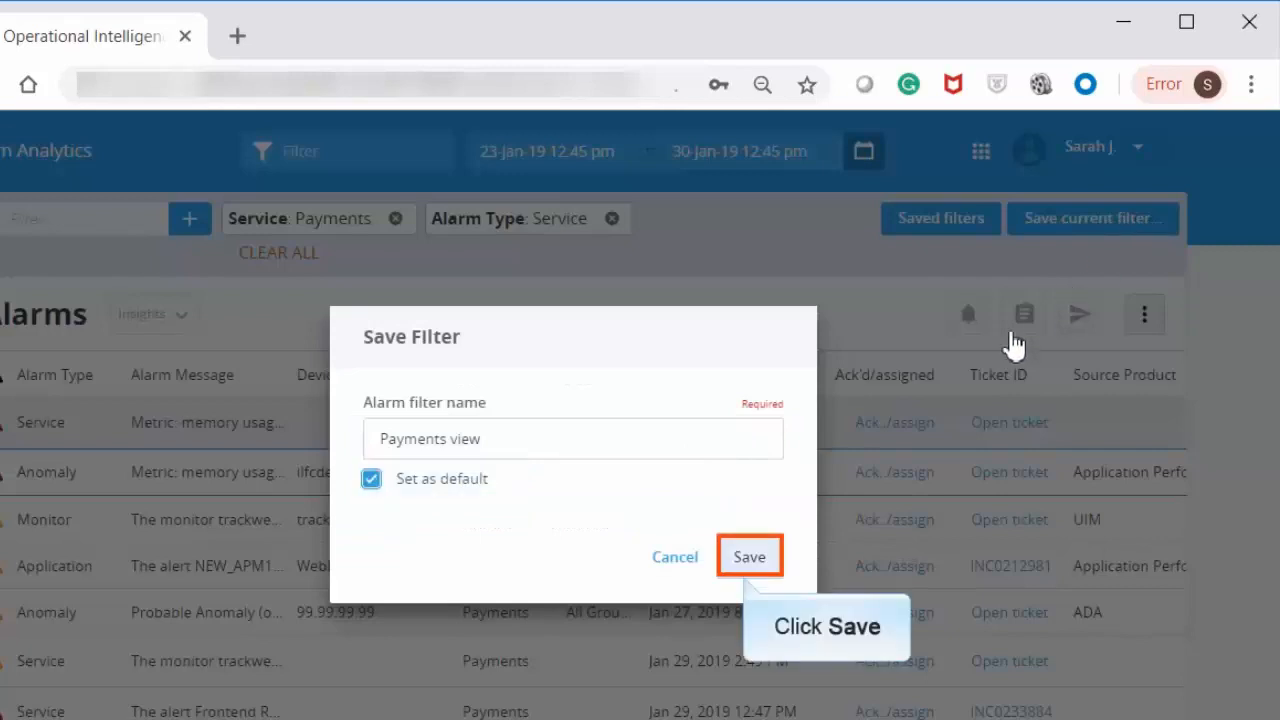
{"action": "left_click", "coordinate": [755, 560]}
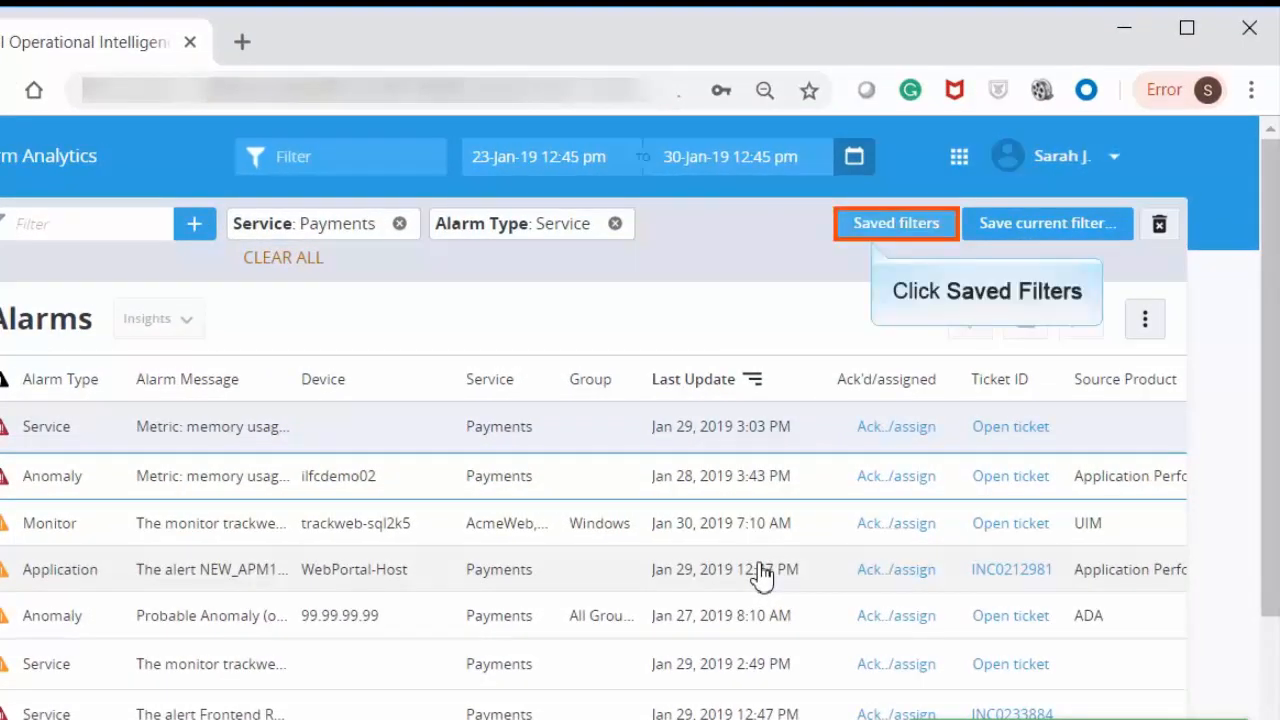
{"action": "left_click", "coordinate": [926, 232]}
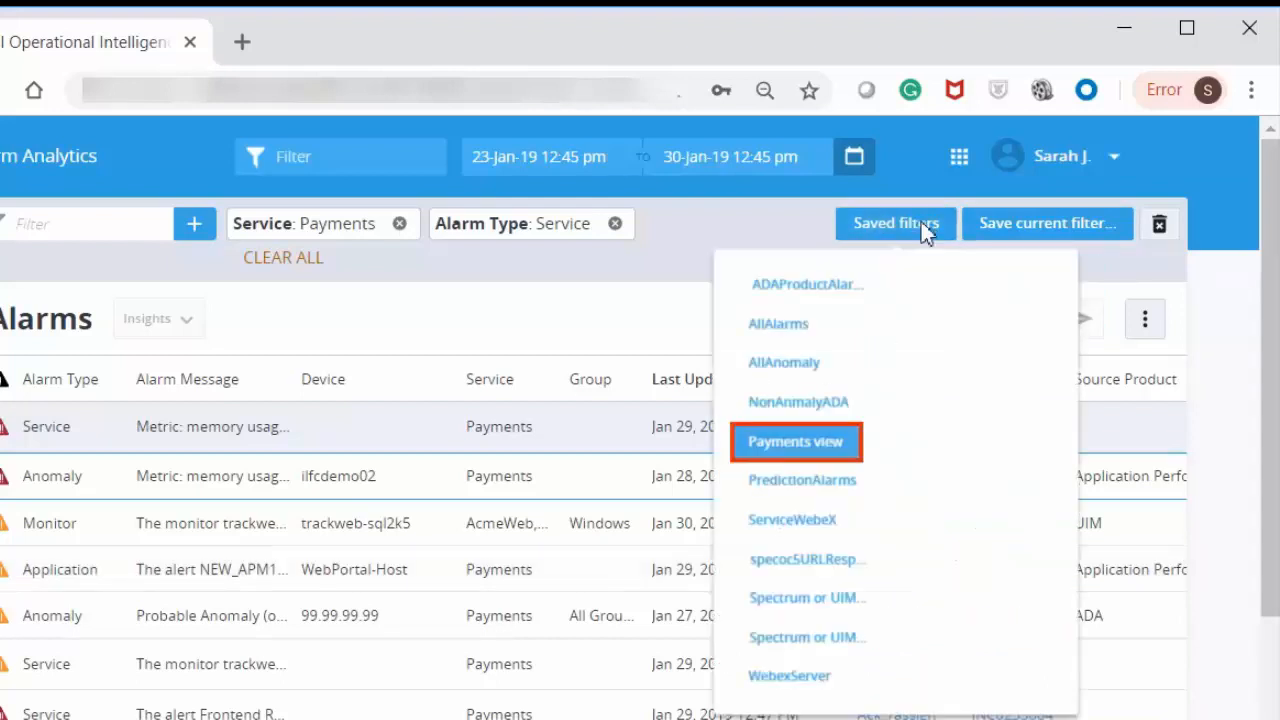
{"action": "left_click", "coordinate": [795, 441]}
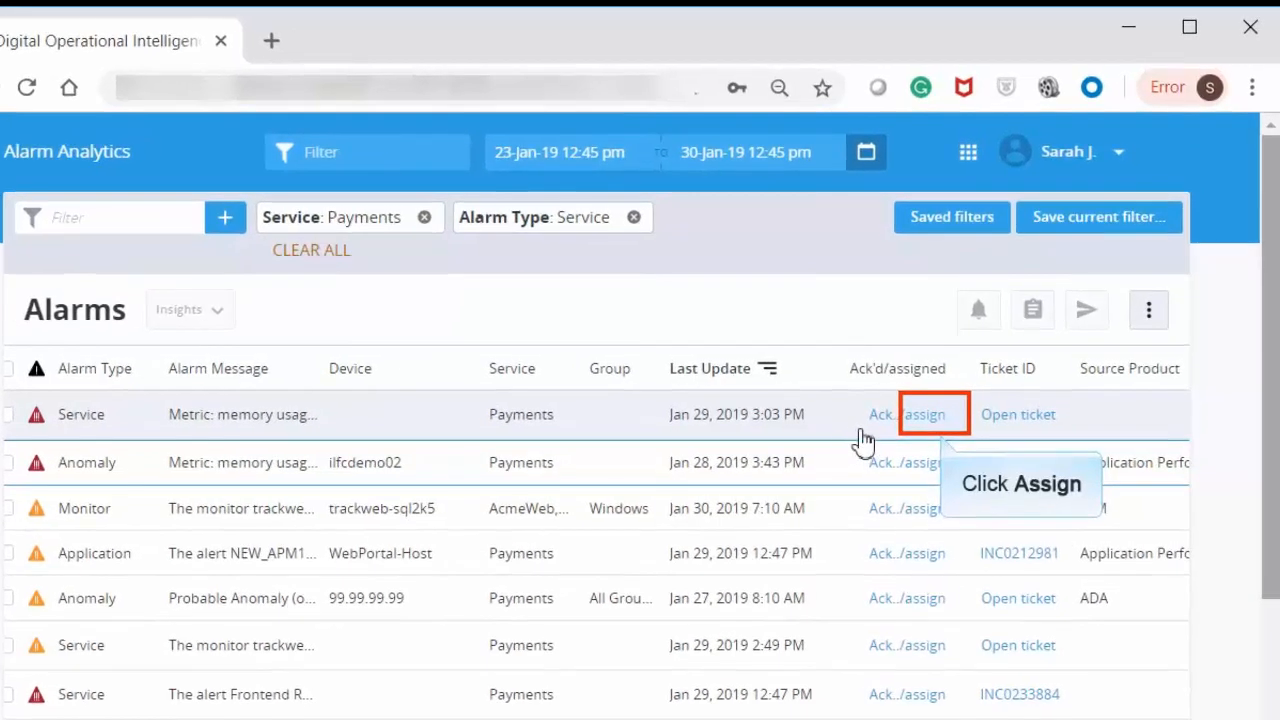
- Assign the most recent critical Payments service alarm about memory usage to DOIUSER4 and acknowledge it
{"action": "left_click", "coordinate": [935, 418]}
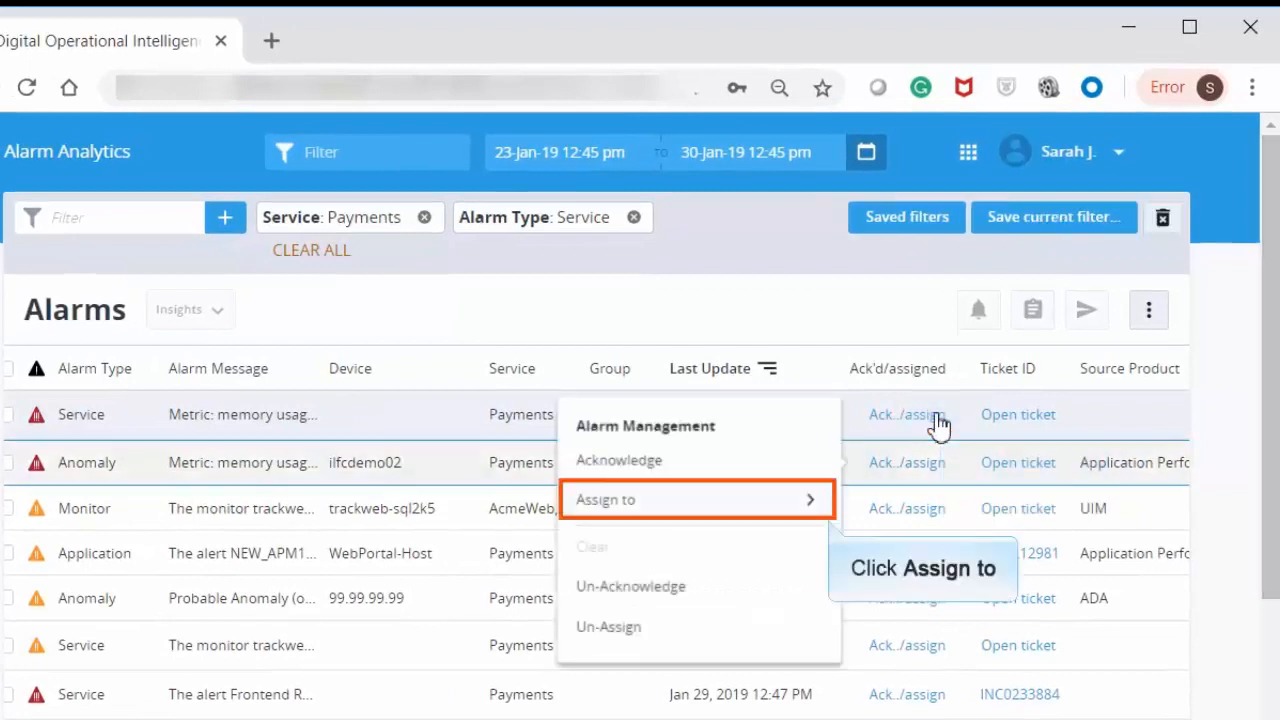
{"action": "left_click", "coordinate": [813, 506]}
{"action": "left_click_drag", "start_coordinate": [813, 563], "coordinate": [812, 703]}
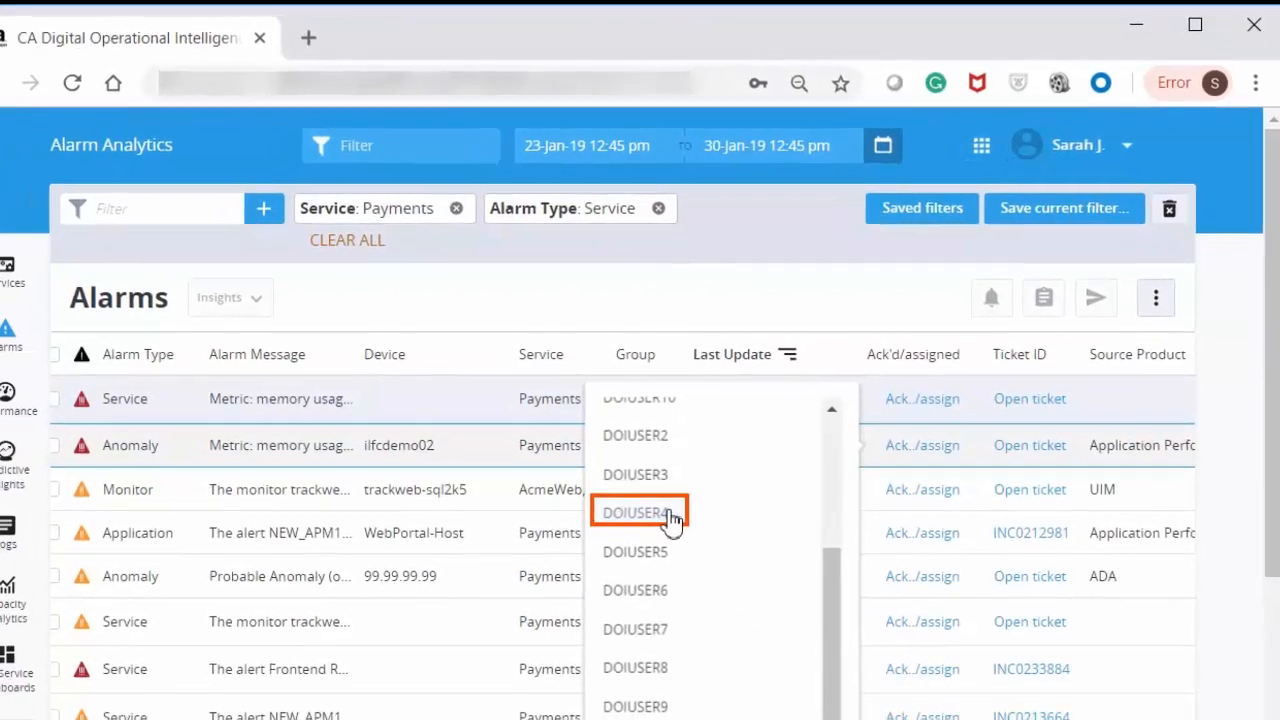
{"action": "left_click", "coordinate": [668, 515]}
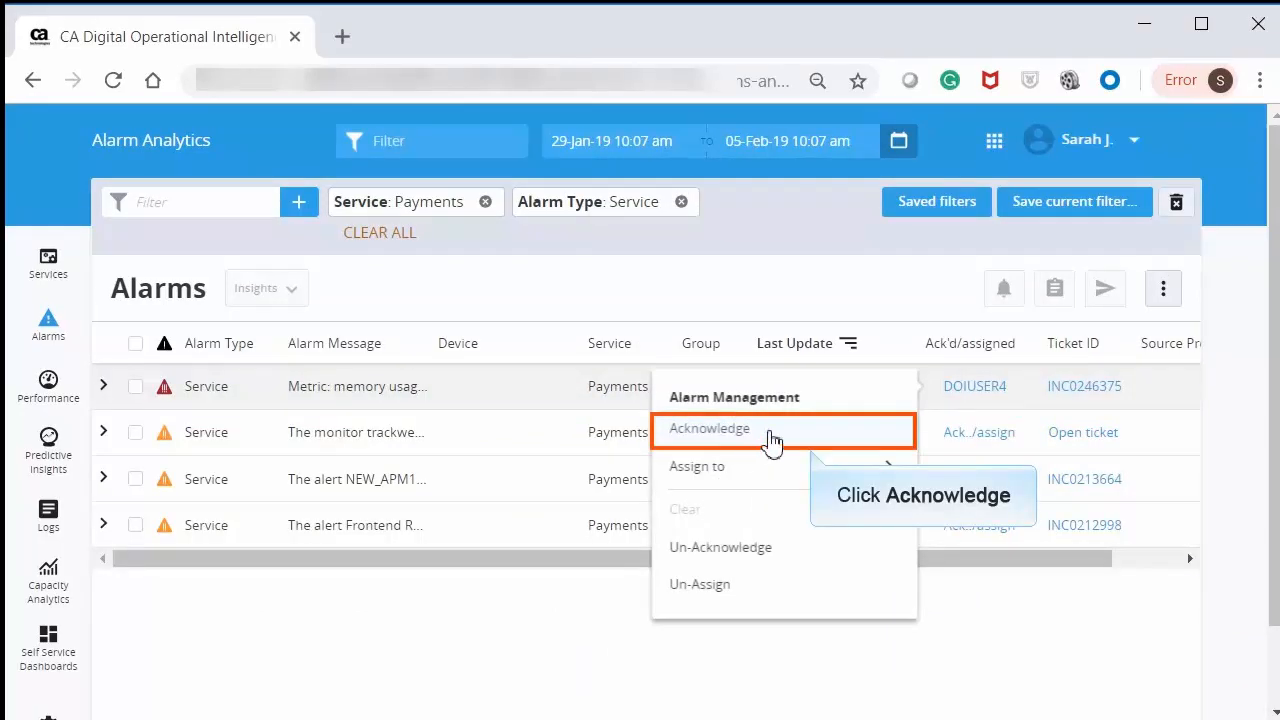
{"action": "left_click", "coordinate": [771, 441]}
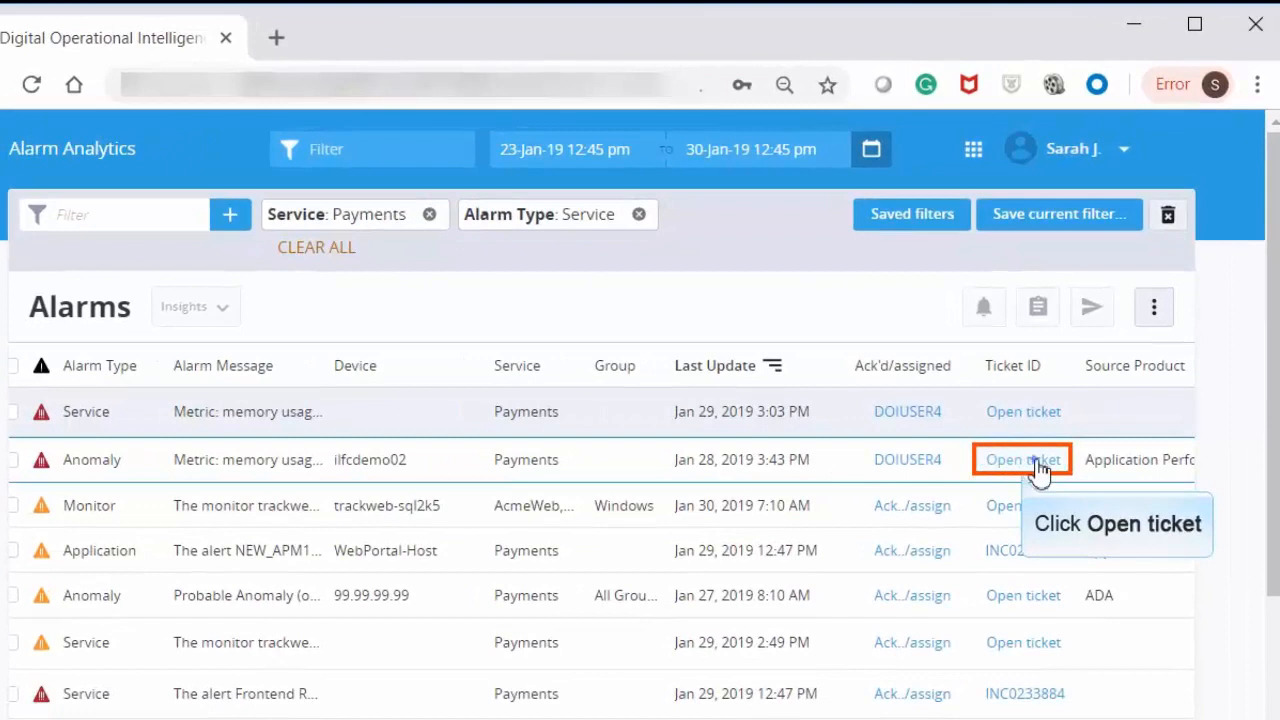
- Create a ticket for the ilfcdemo02 anomaly alarm, and open the WebPortal-Host alarm's existing ticket by logging in to ServiceNow
{"action": "left_click", "coordinate": [1038, 466]}
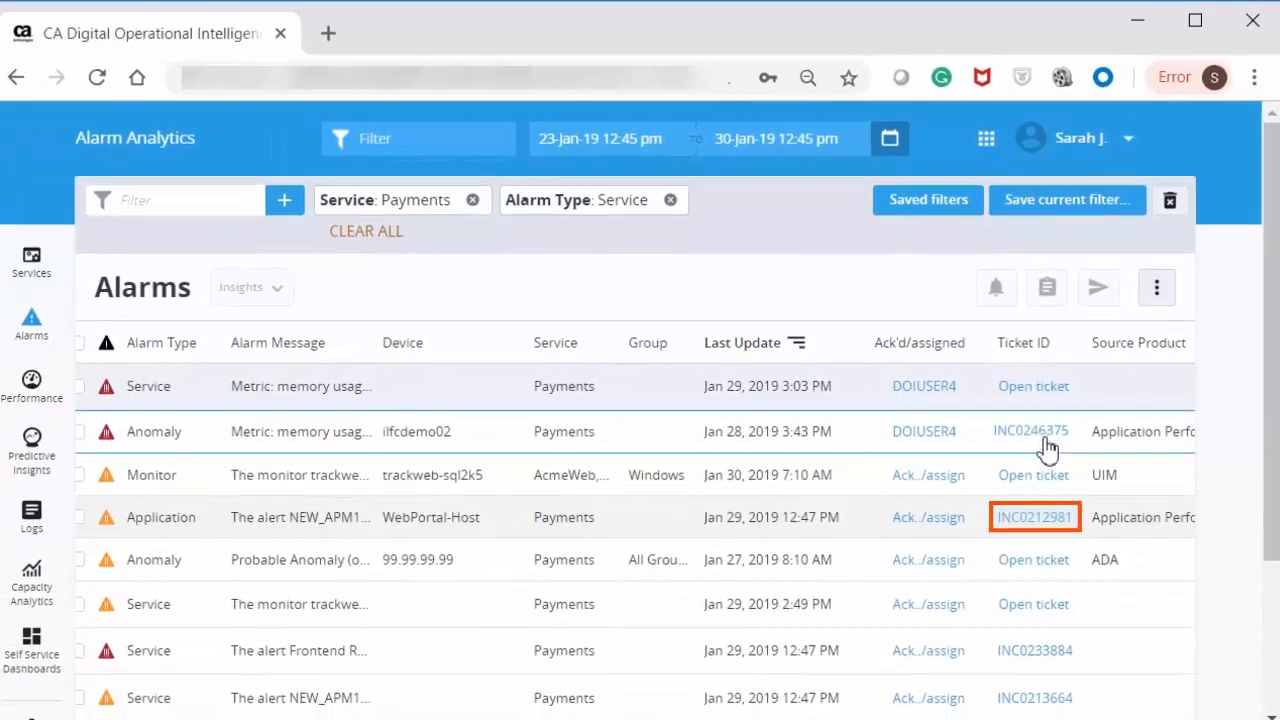
{"action": "left_click", "coordinate": [1043, 516]}
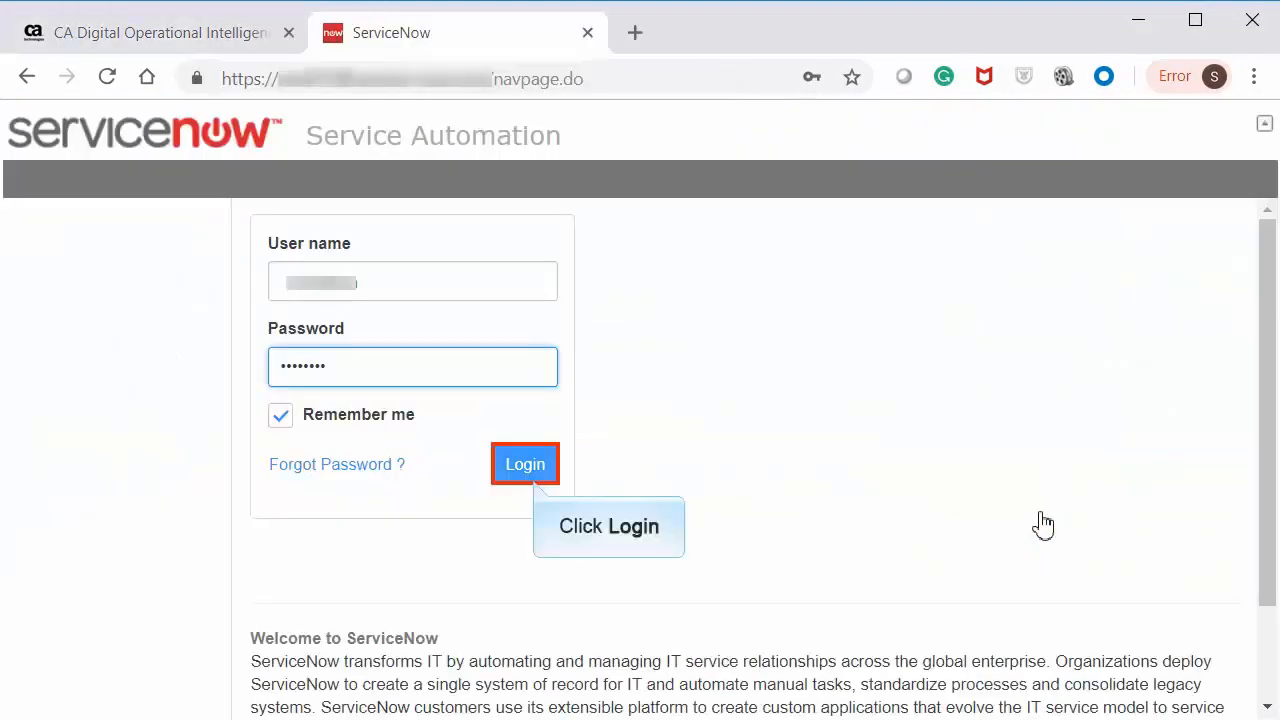
{"action": "left_click", "coordinate": [527, 468]}
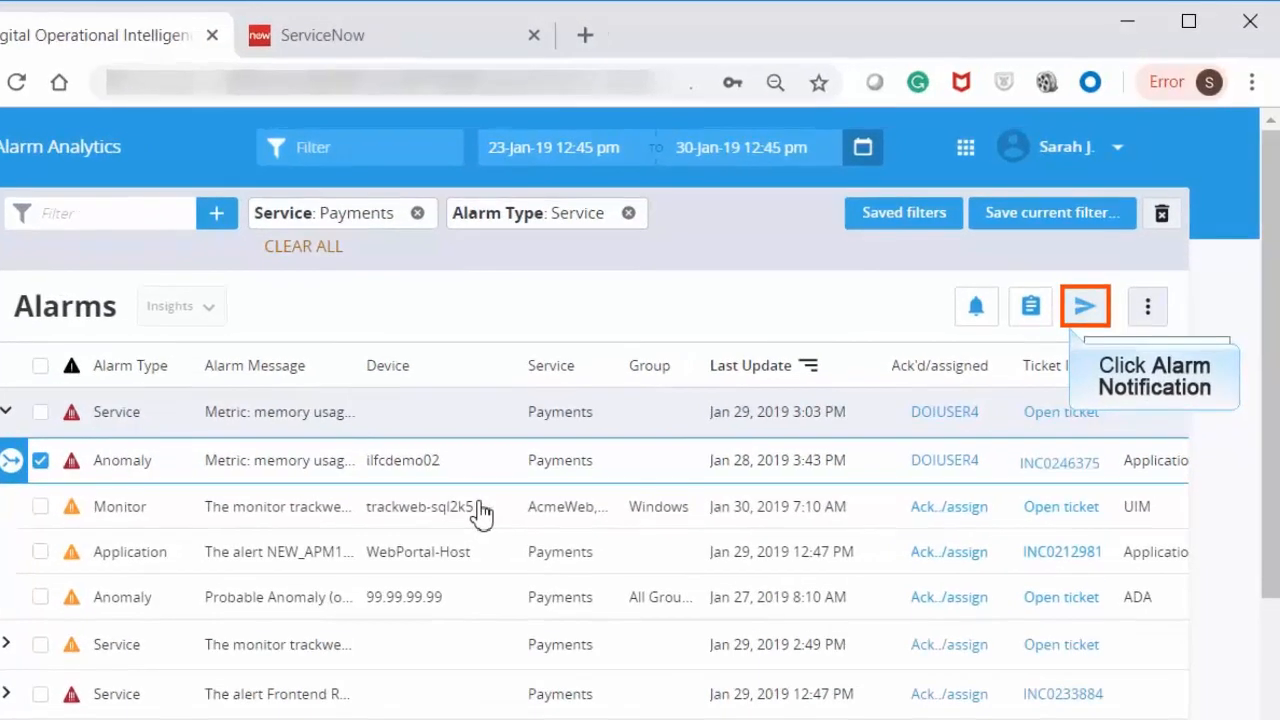
- Send an e-mail notification of the selected ilfcdemo02 anomaly alarm to the Infrastructure_team recipients
{"action": "left_click", "coordinate": [1090, 310]}
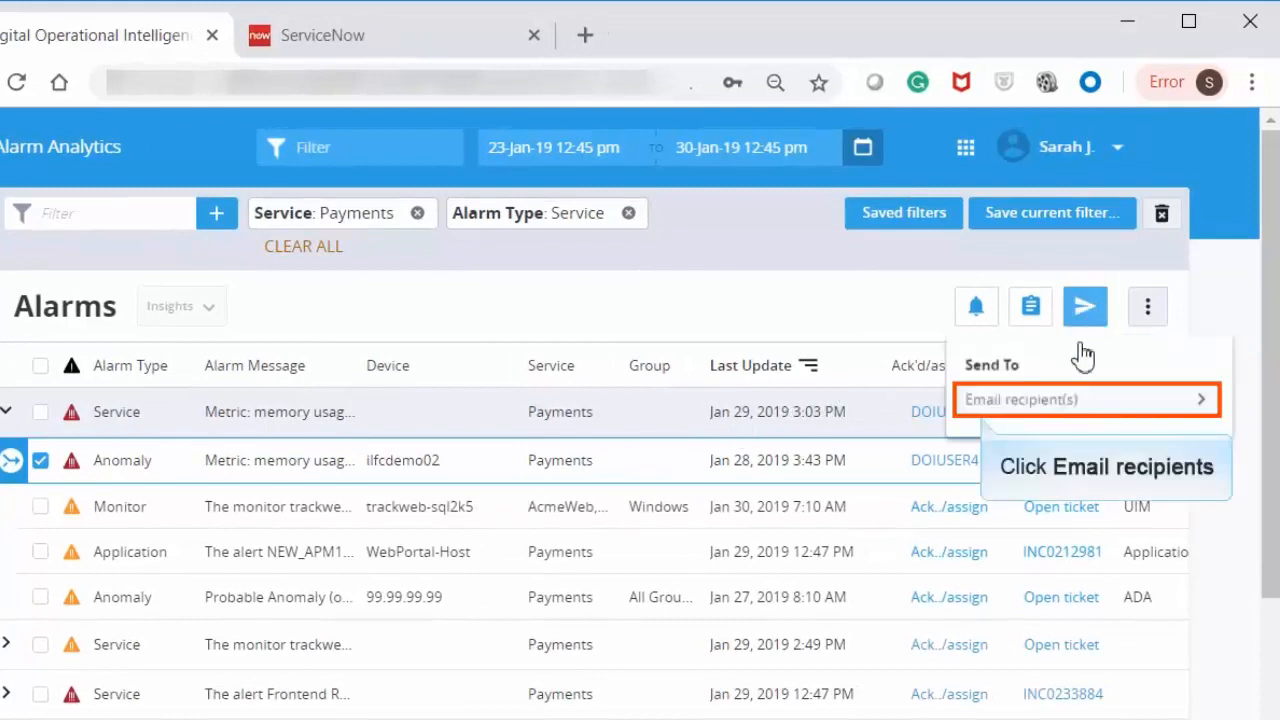
{"action": "left_click", "coordinate": [1062, 418]}
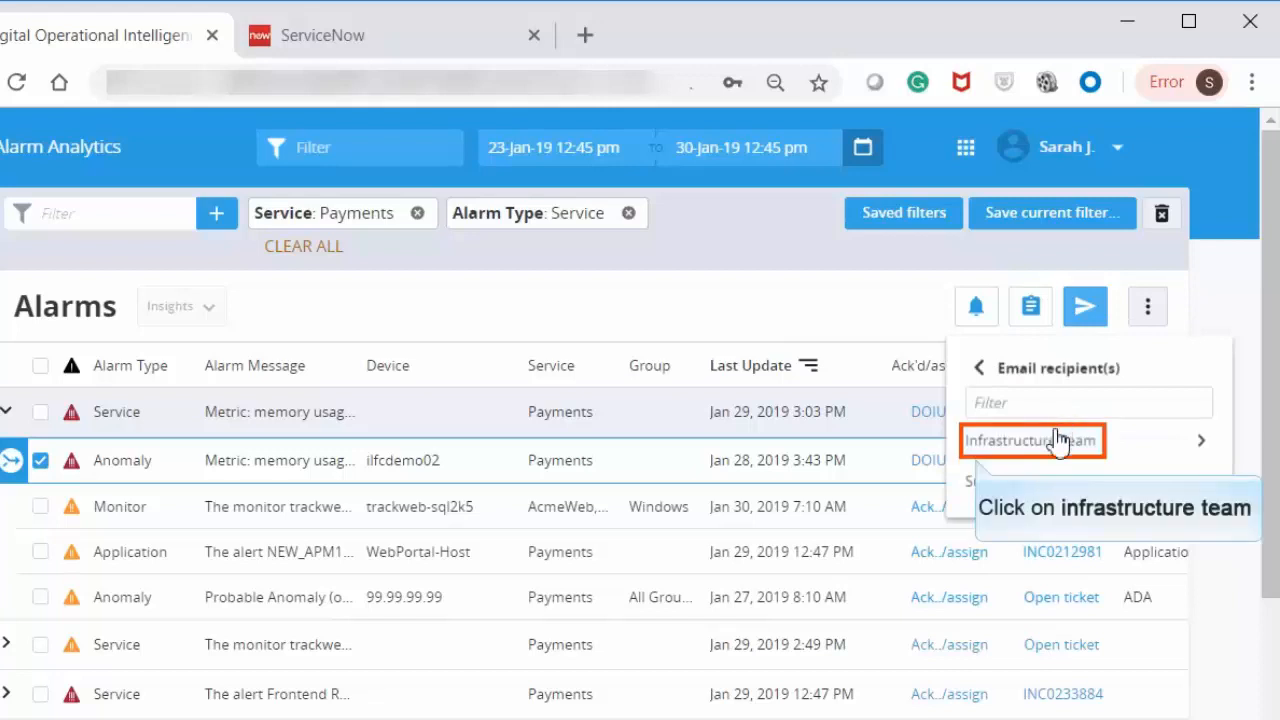
{"action": "left_click", "coordinate": [1056, 452]}
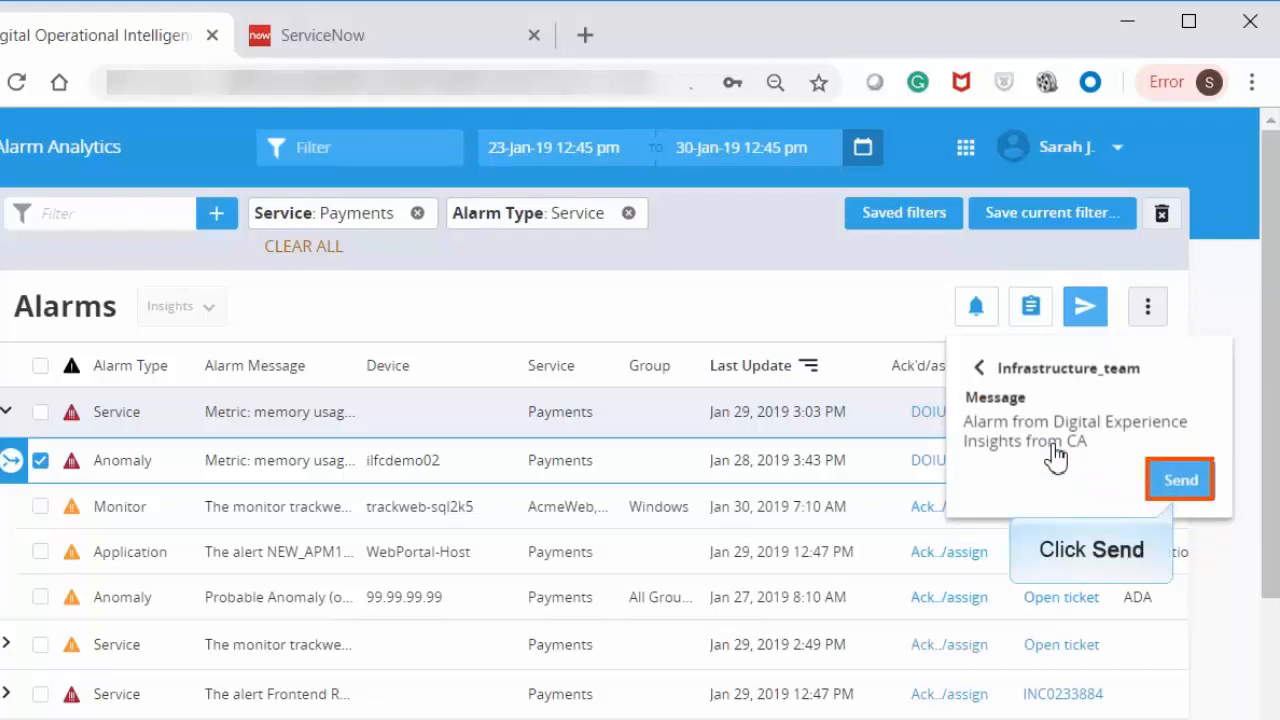
{"action": "left_click", "coordinate": [1180, 480]}
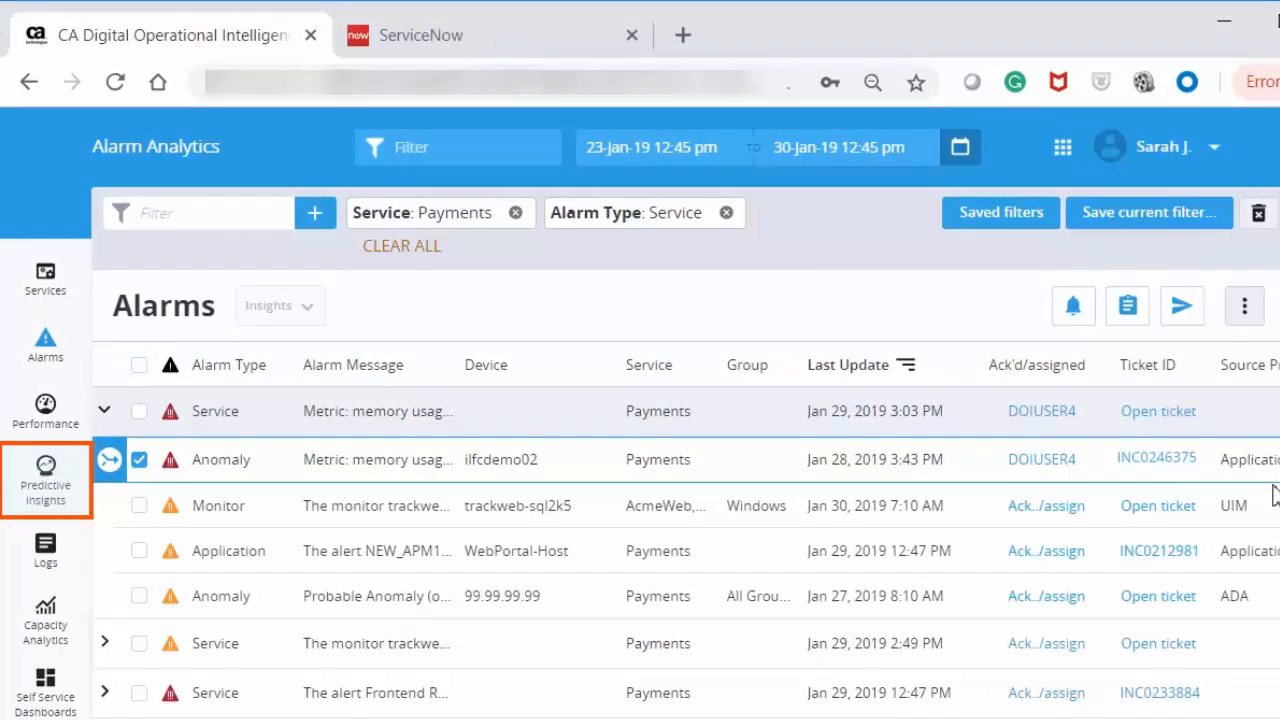
- Open the ServiceManagement notification channel in the settings and examine its connection details and send and receive rules
{"action": "left_click", "coordinate": [66, 512]}
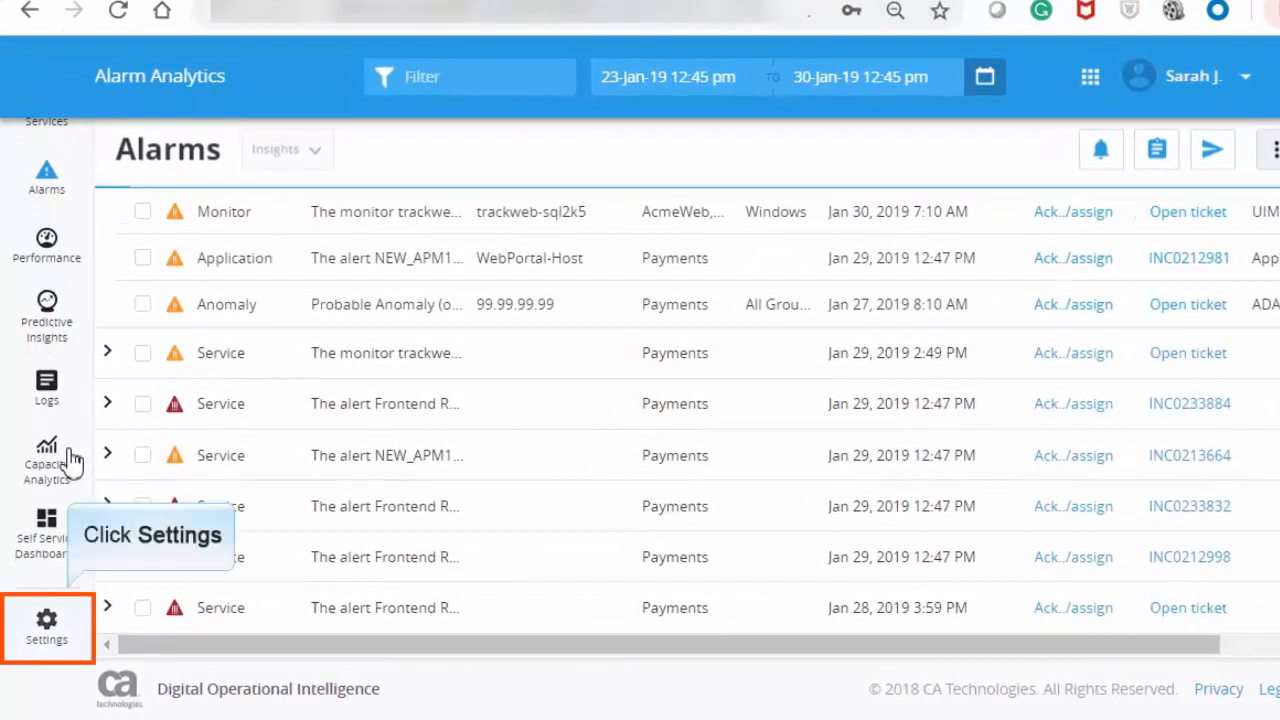
{"action": "left_click", "coordinate": [47, 638]}
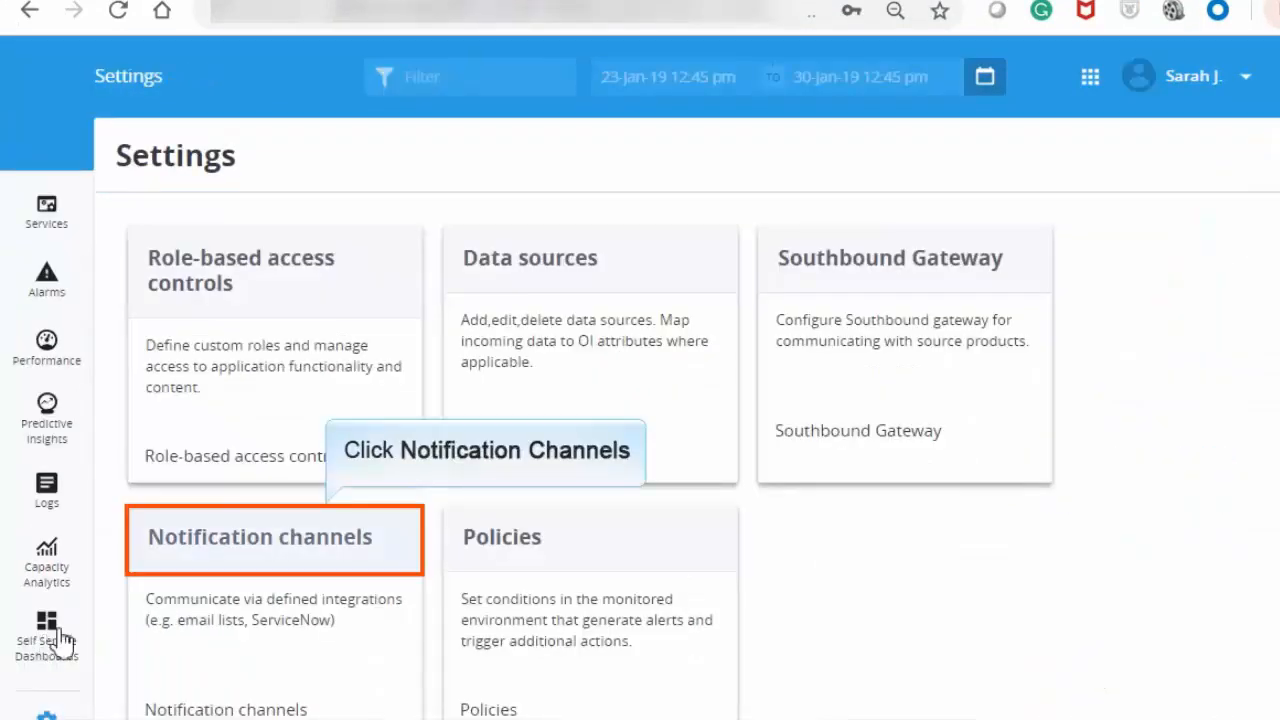
{"action": "left_click", "coordinate": [265, 556]}
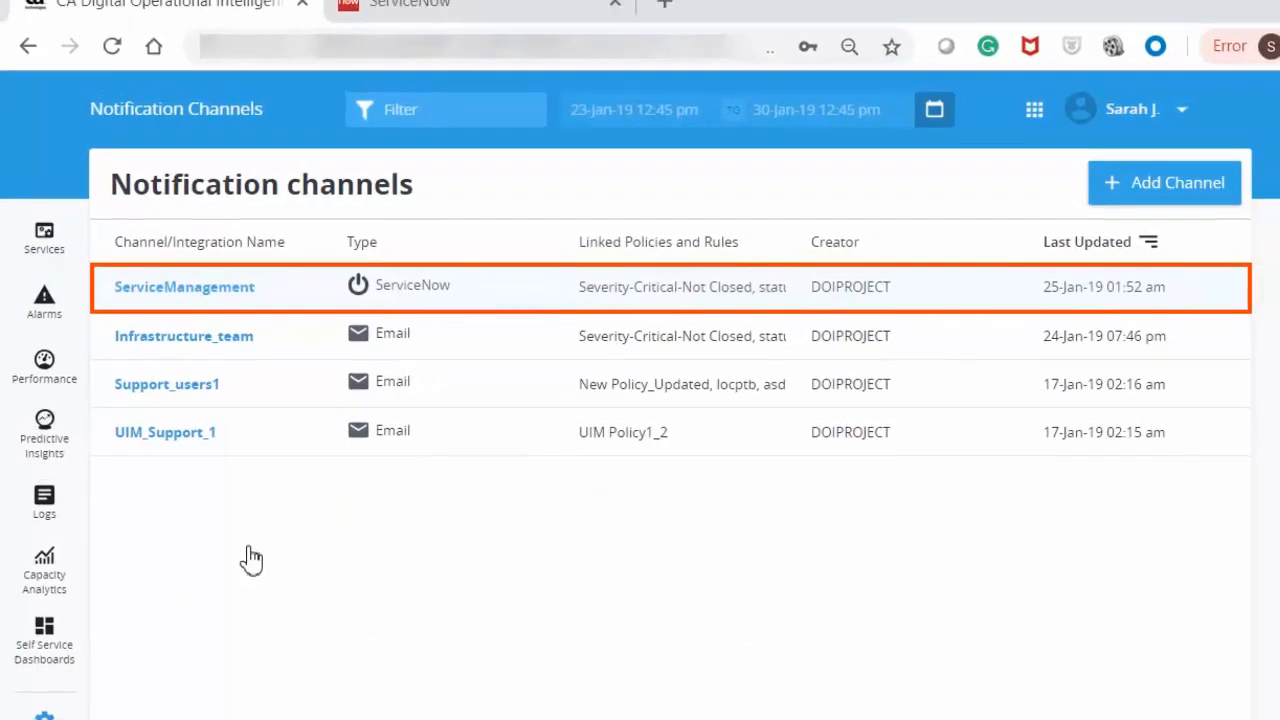
{"action": "left_click", "coordinate": [215, 290]}
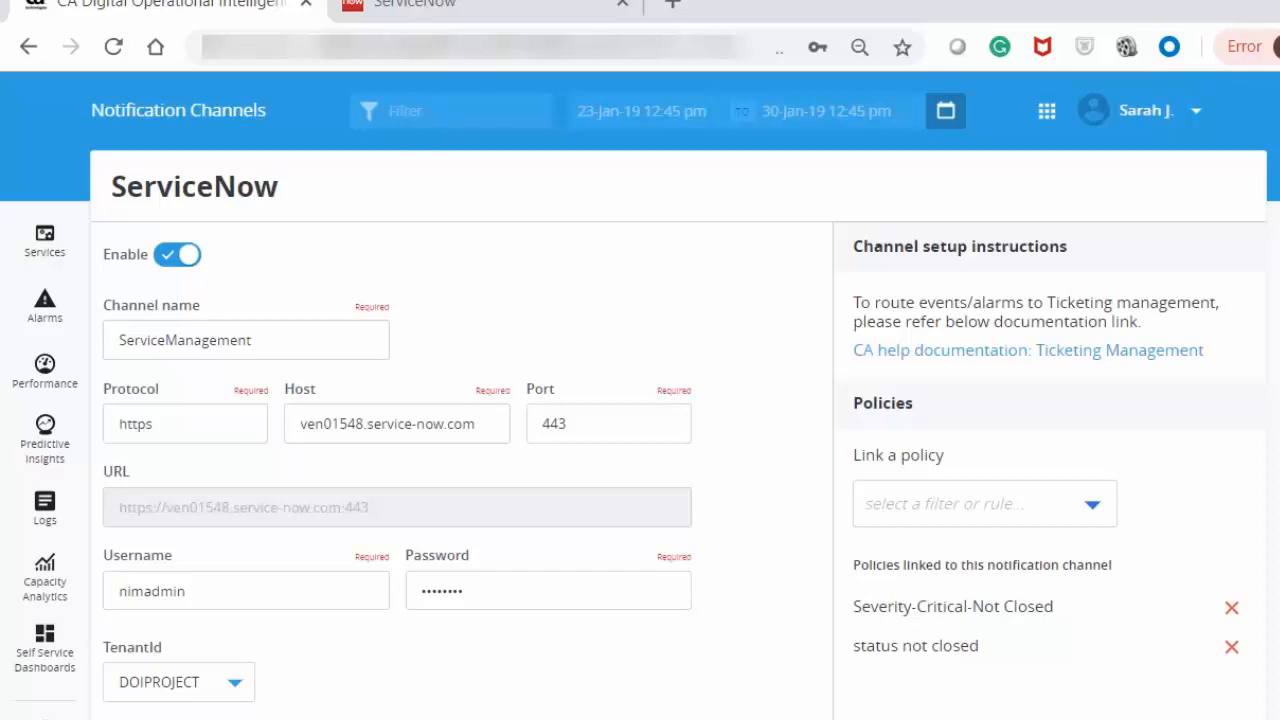
{"action": "scroll", "coordinate": [640, 450], "scroll_direction": "down", "scroll_amount": 5}
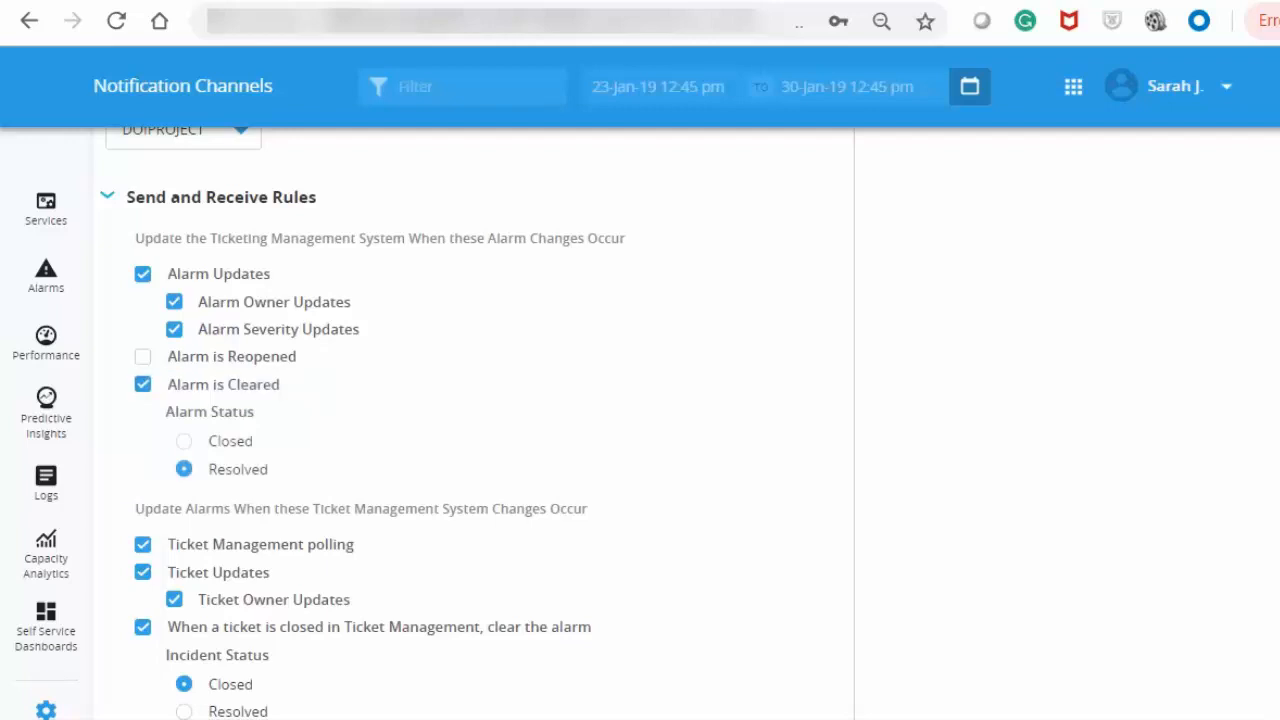
{"action": "scroll", "coordinate": [470, 420], "scroll_direction": "down", "scroll_amount": 3}
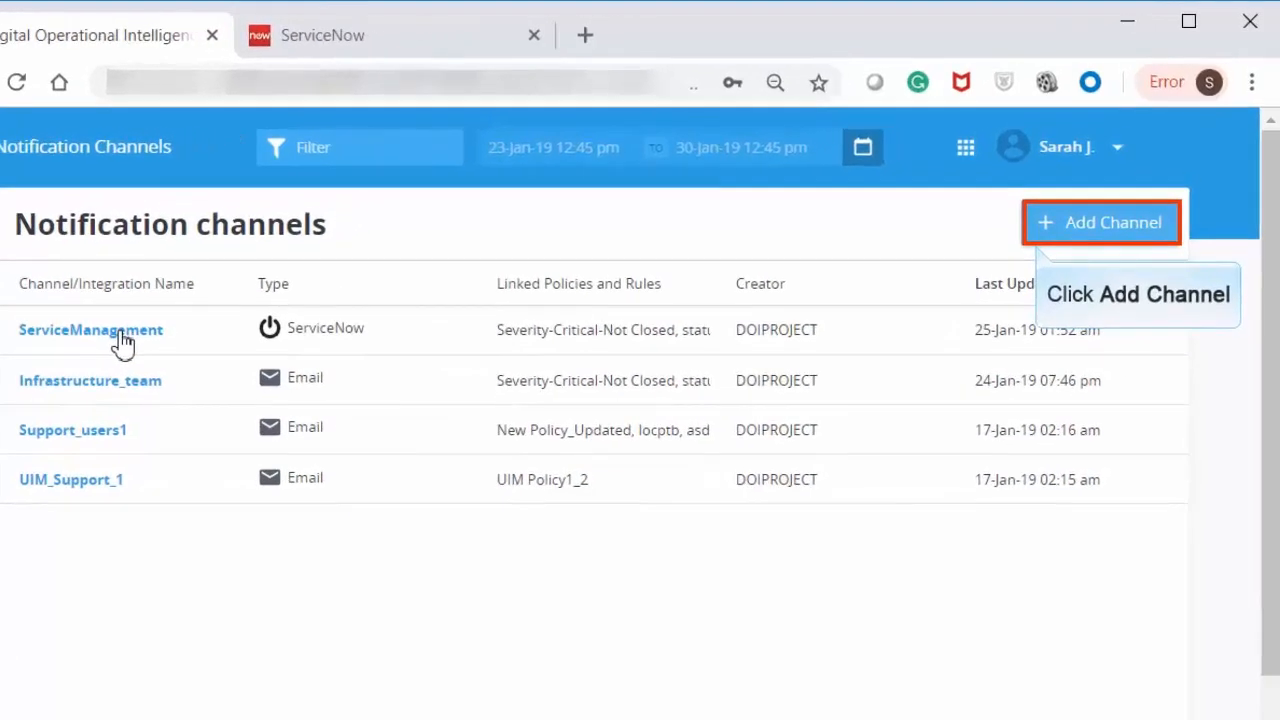
- Add an email channel named Infrastructure_team with the recipient's e-mail address, link the Severity-Critical-Not Closed and status not closed policies, and save it
{"action": "left_click", "coordinate": [1132, 235]}
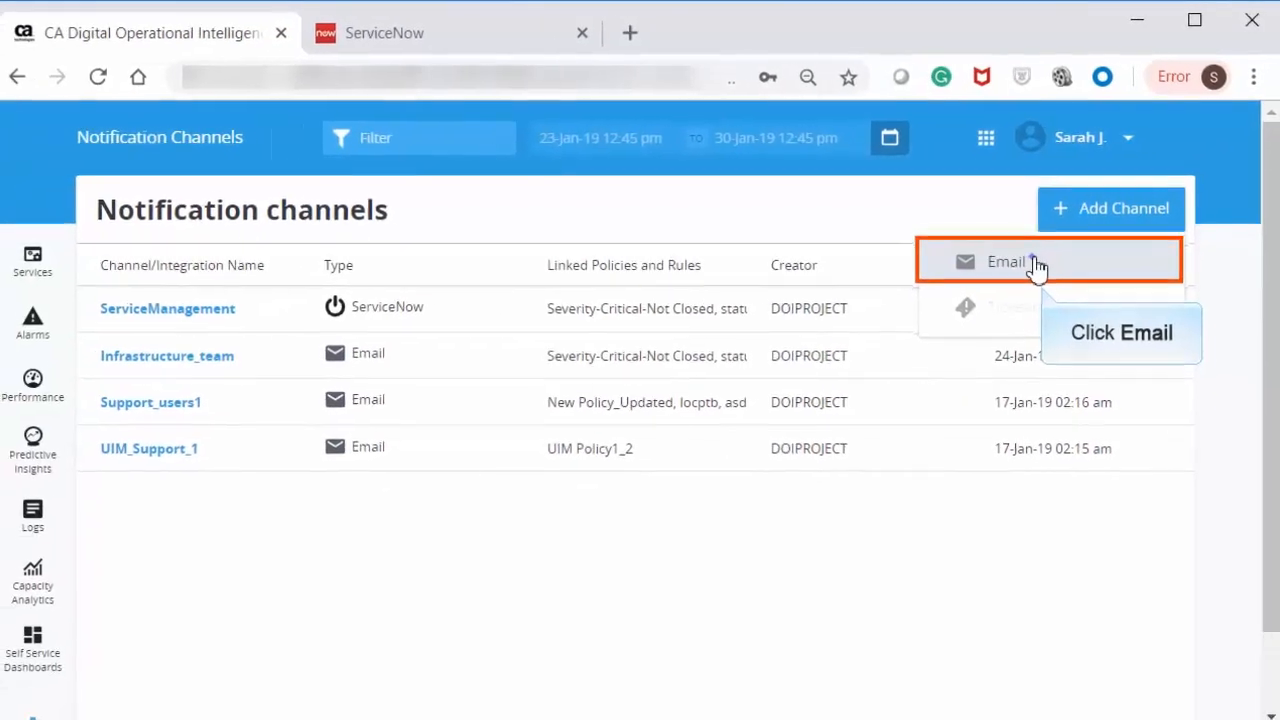
{"action": "left_click", "coordinate": [1034, 263]}
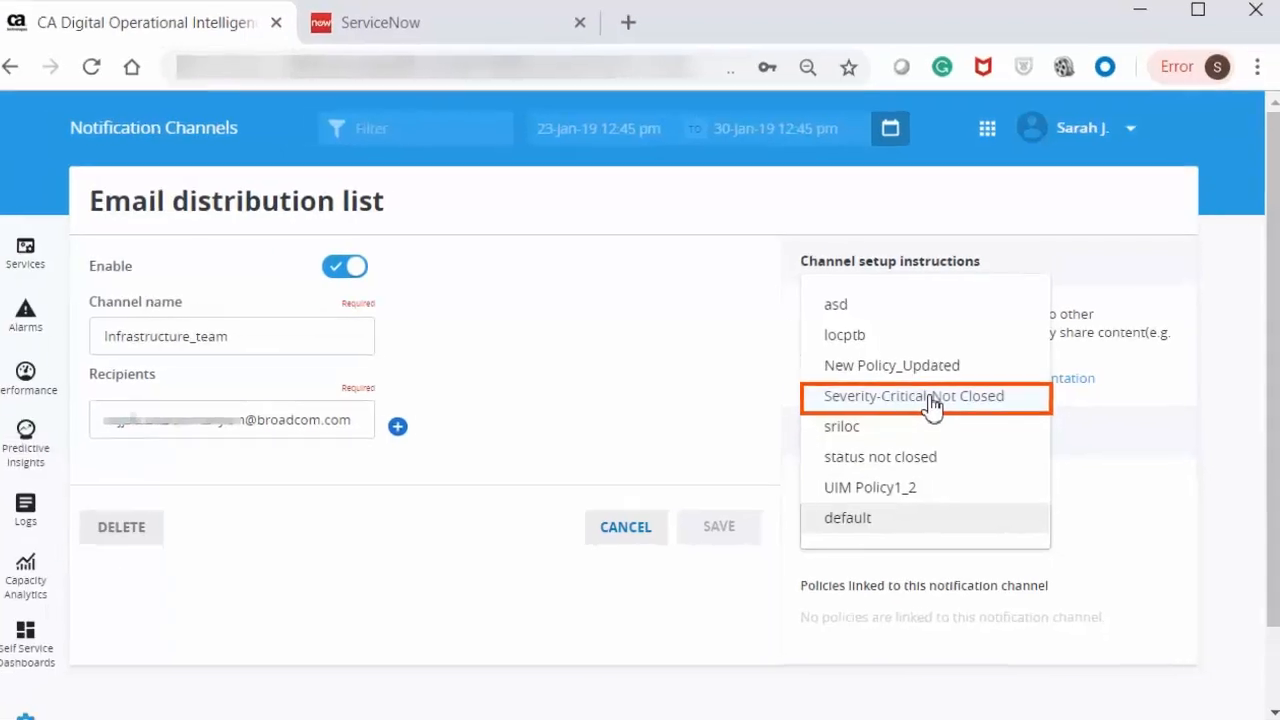
{"action": "left_click", "coordinate": [930, 398]}
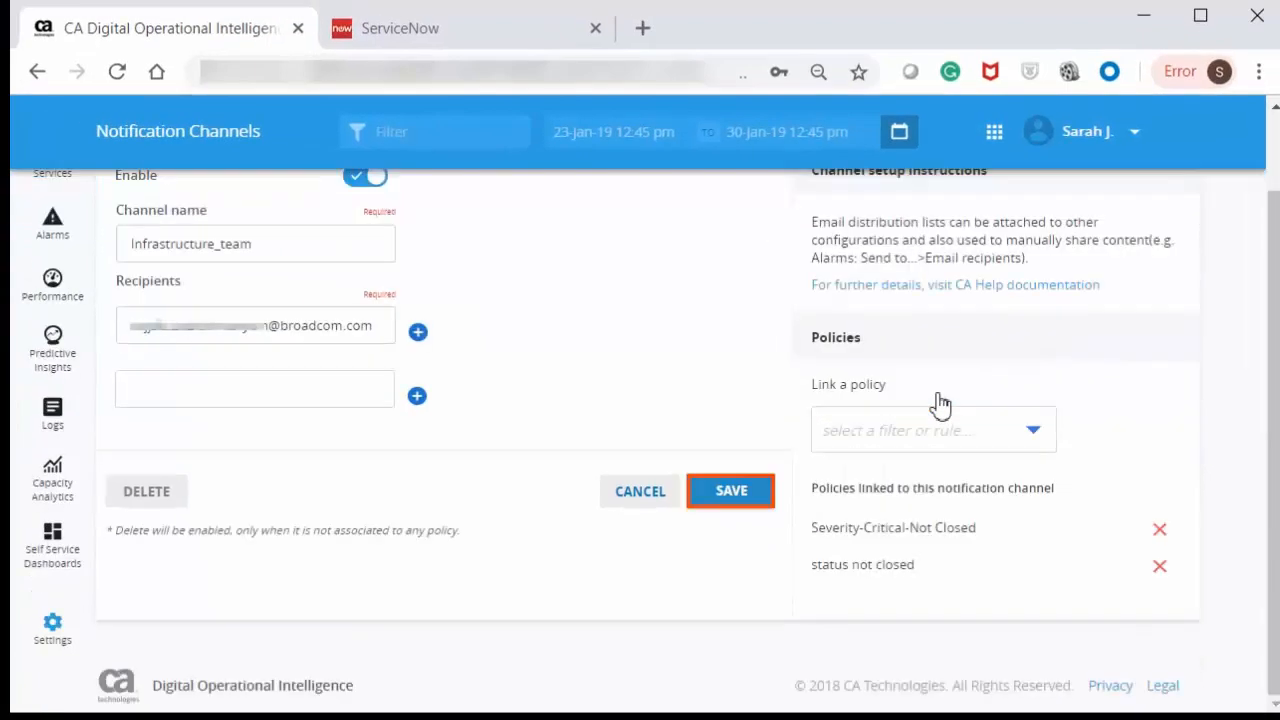
{"action": "left_click", "coordinate": [729, 492]}
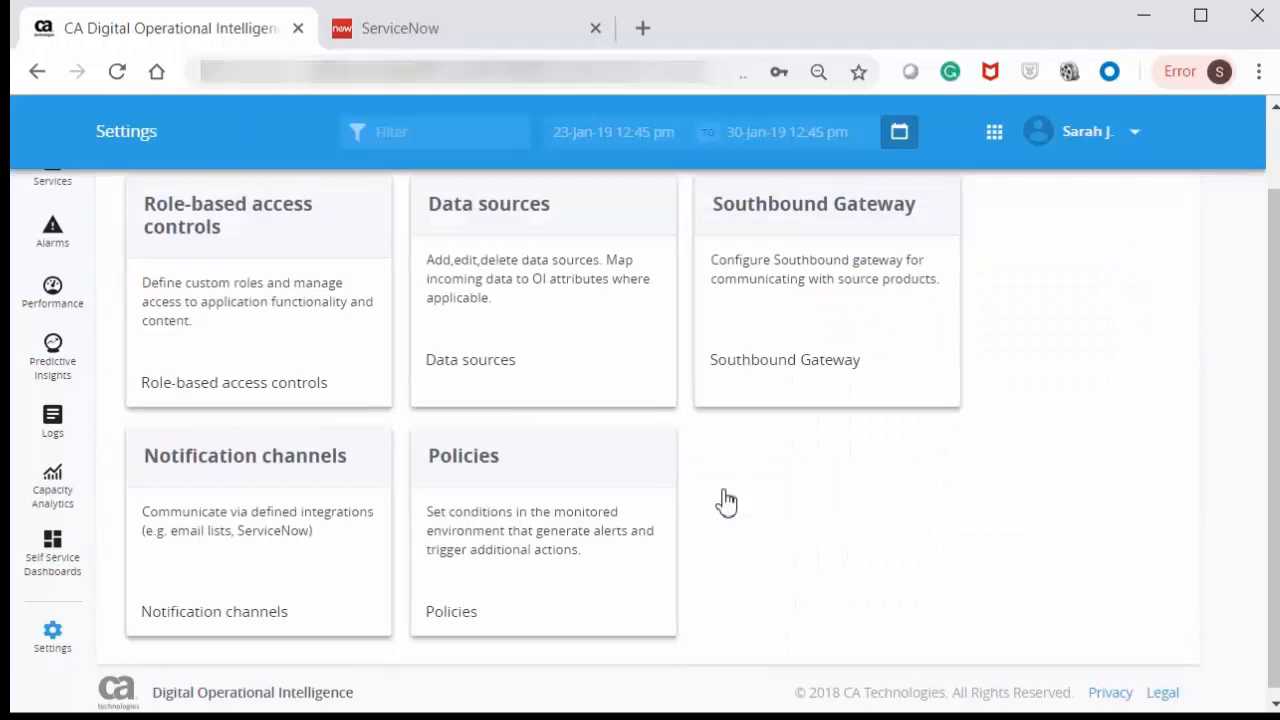
- Create the policy Infra_cdm_critical with filters Source UIM, Probe cdm and Severity Critical, link it to the Infrastructure_team channel, and save it
{"action": "left_click", "coordinate": [491, 482]}
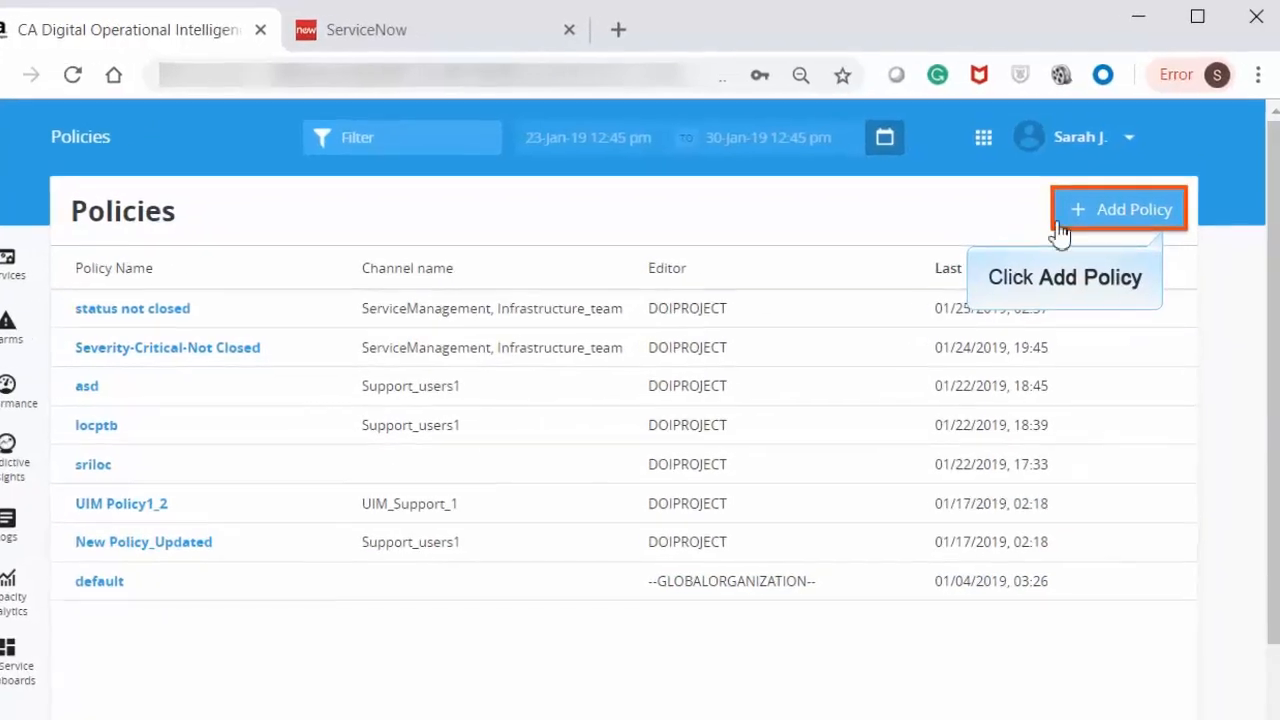
{"action": "left_click", "coordinate": [1120, 202]}
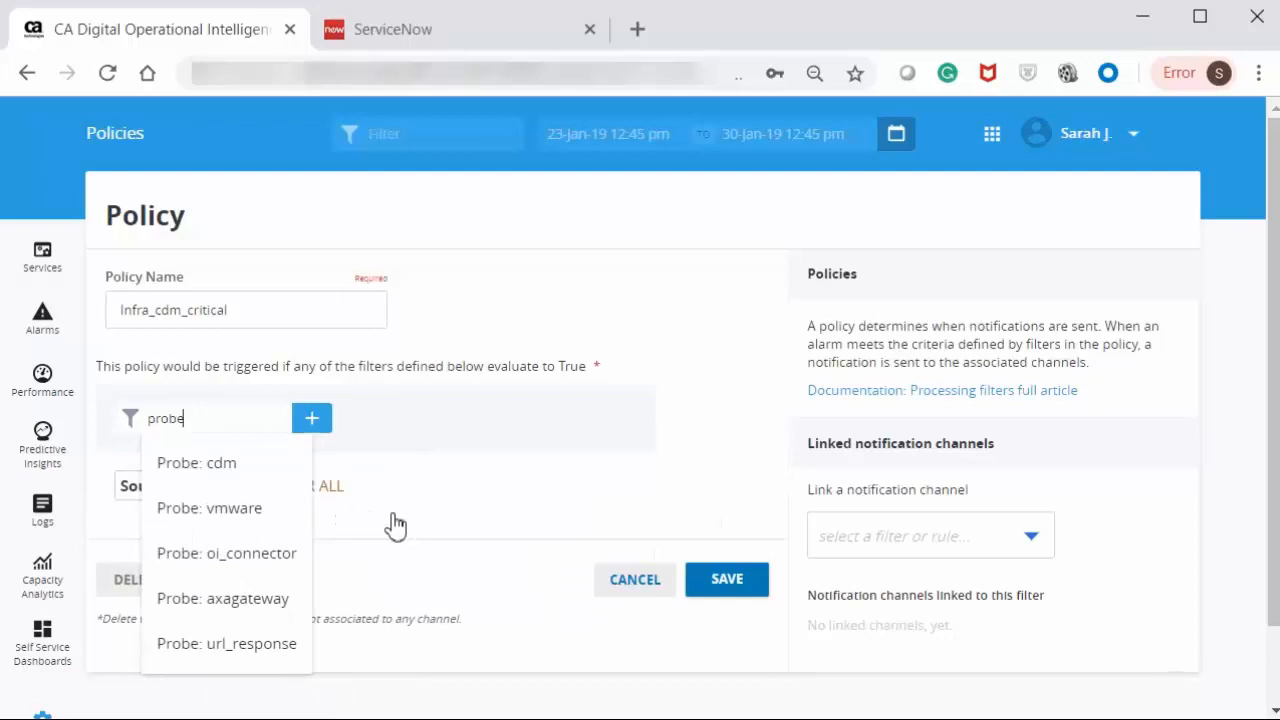
{"action": "left_click", "coordinate": [224, 475]}
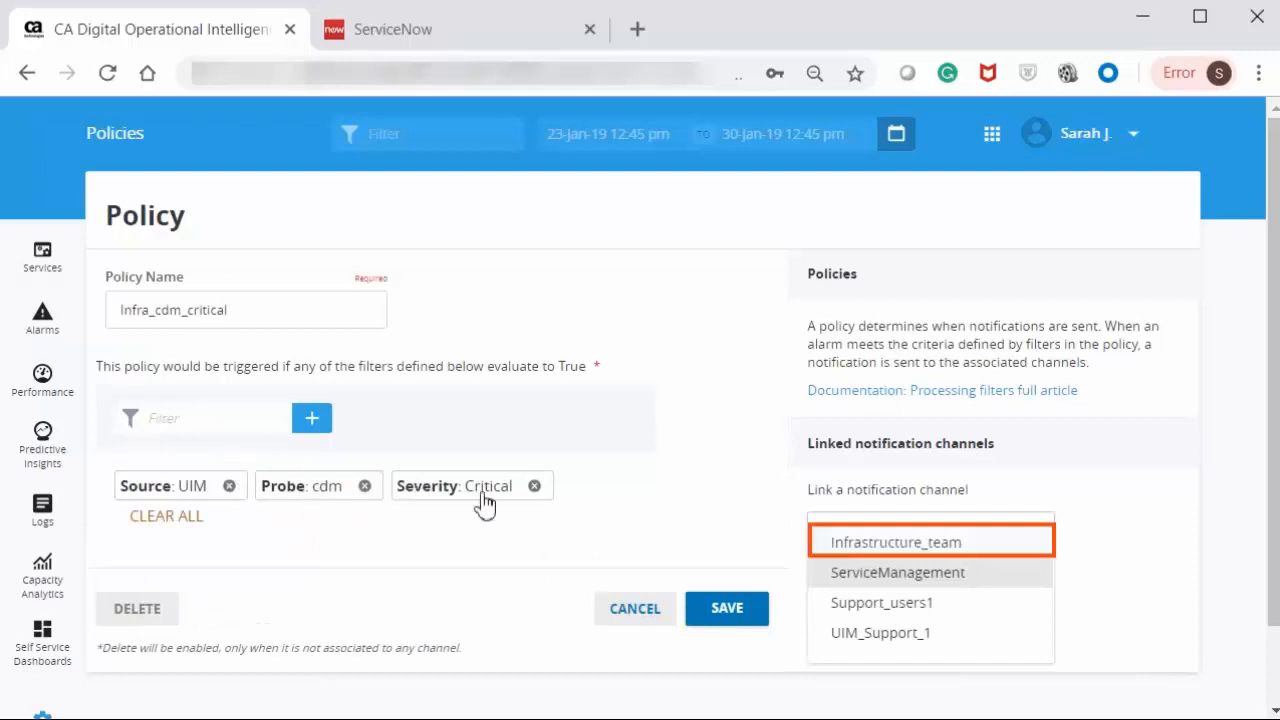
{"action": "left_click", "coordinate": [940, 551]}
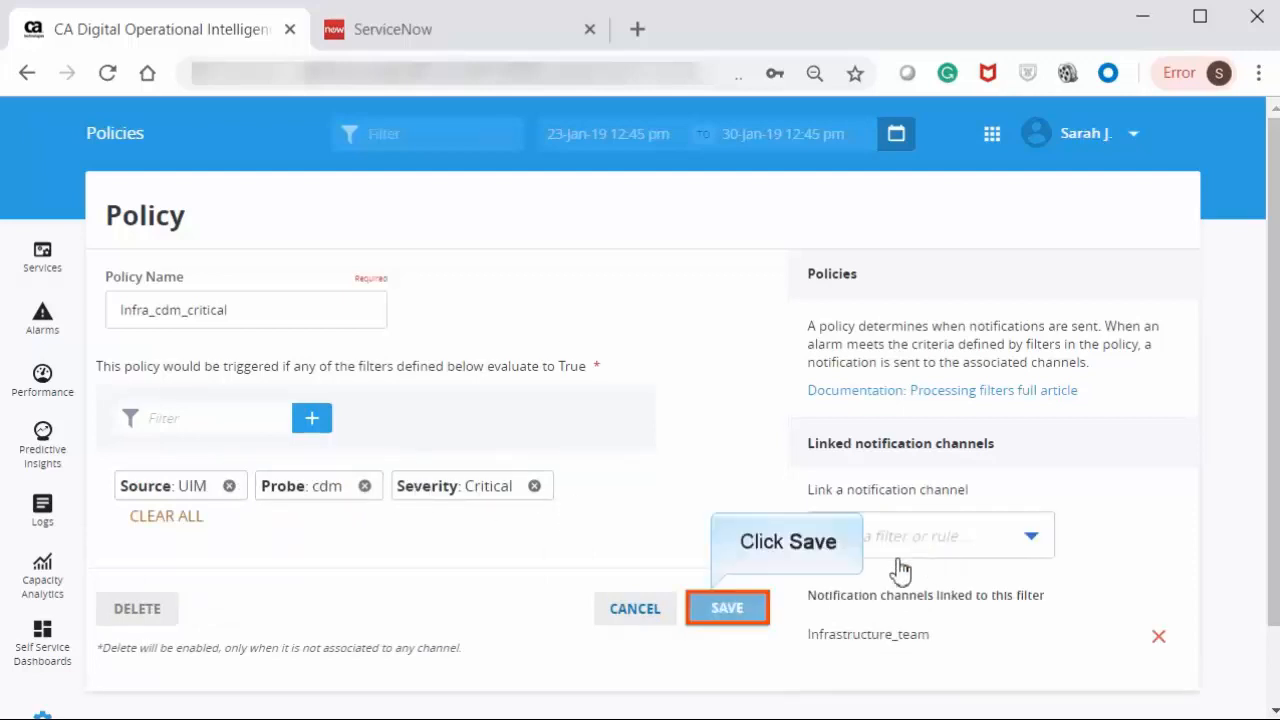
{"action": "left_click", "coordinate": [727, 608]}
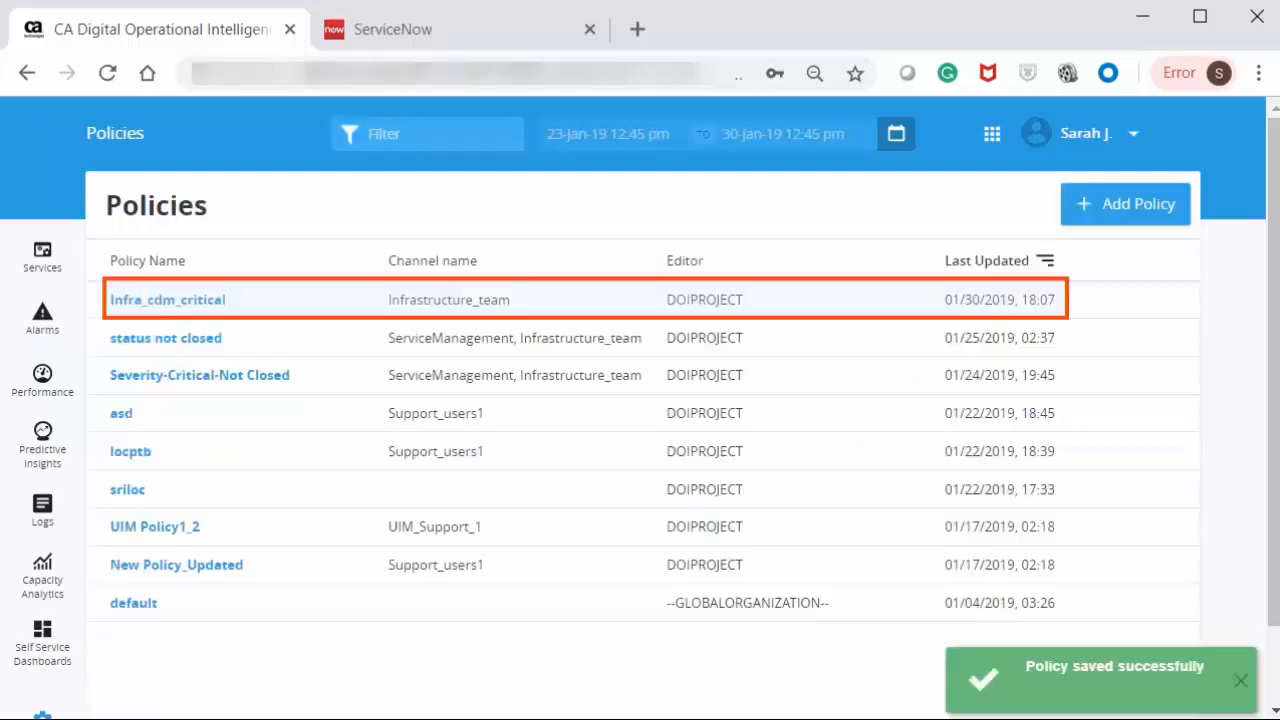